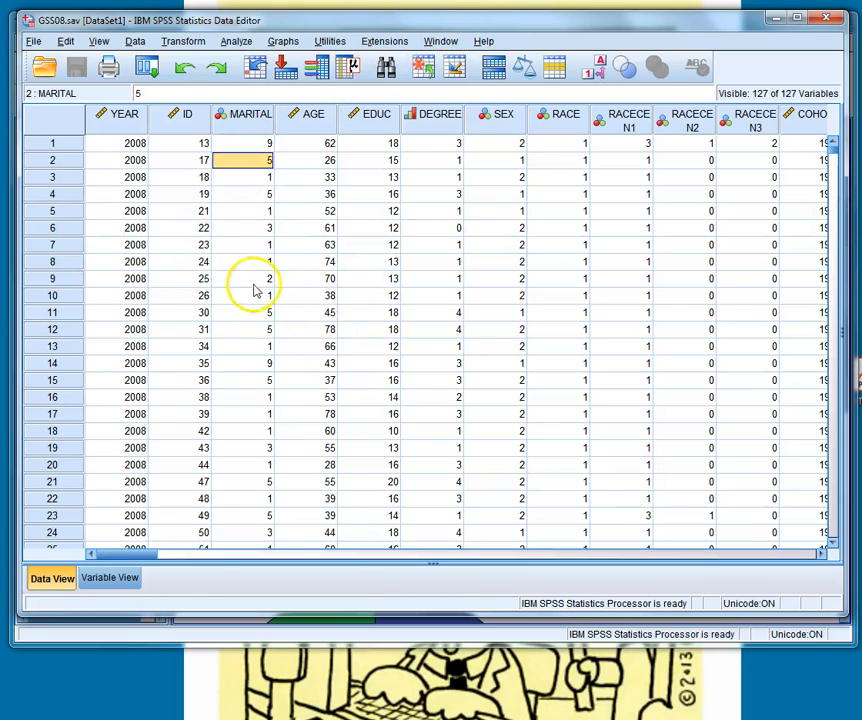
- Save the frequencies output in the VCs299 folder as Output1.spv, using the Viewer Files (*.spv) format
click(320, 718)
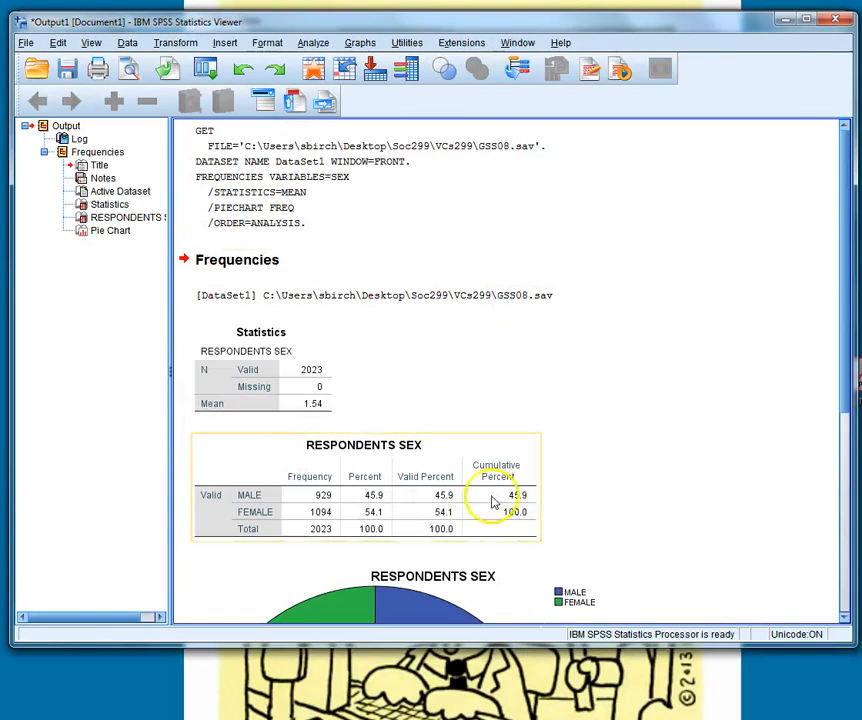
scroll(492, 502, down, 3)
scroll(488, 480, up, 3)
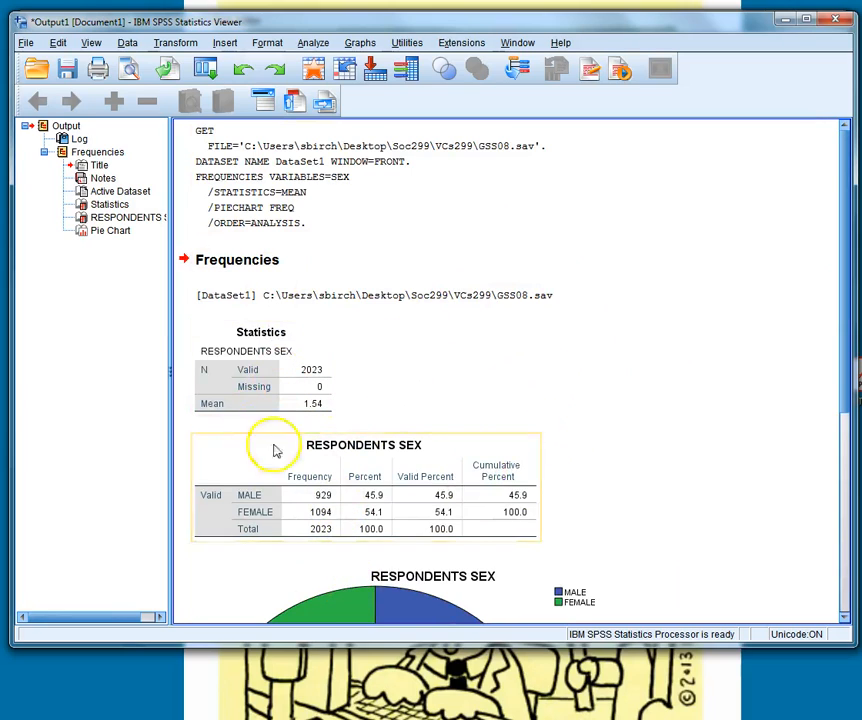
click(26, 42)
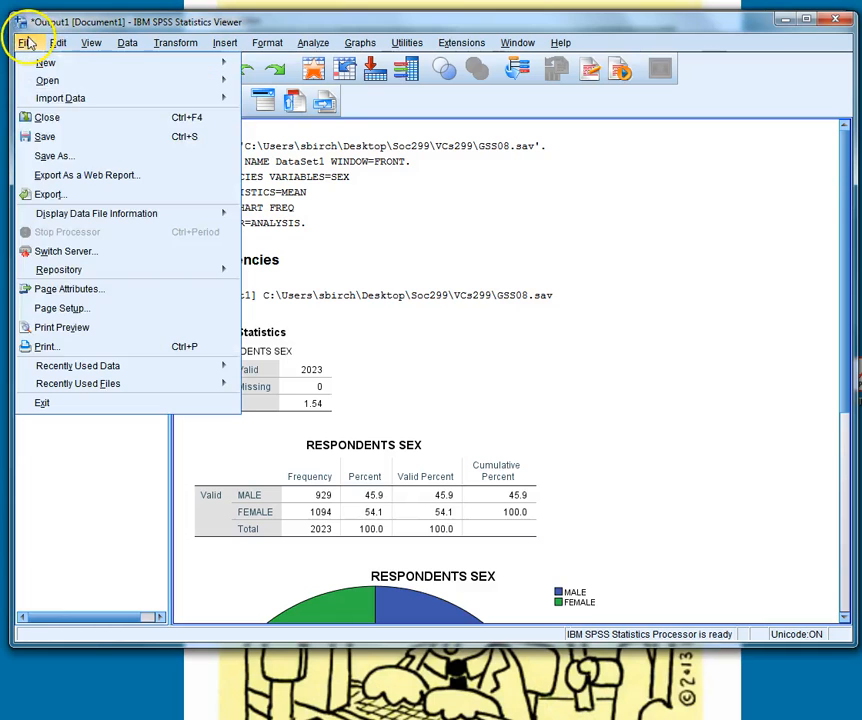
click(58, 162)
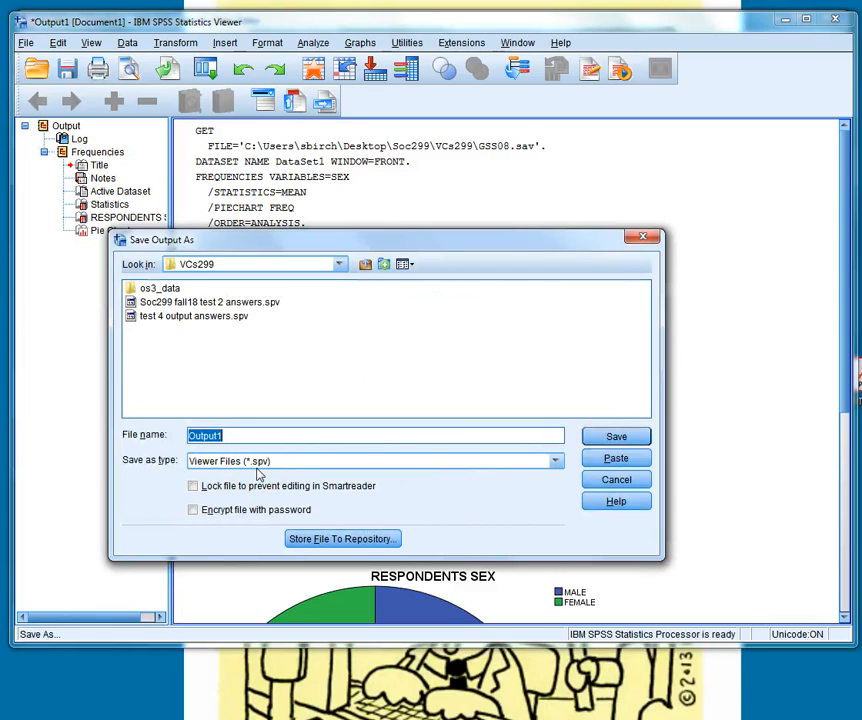
click(556, 462)
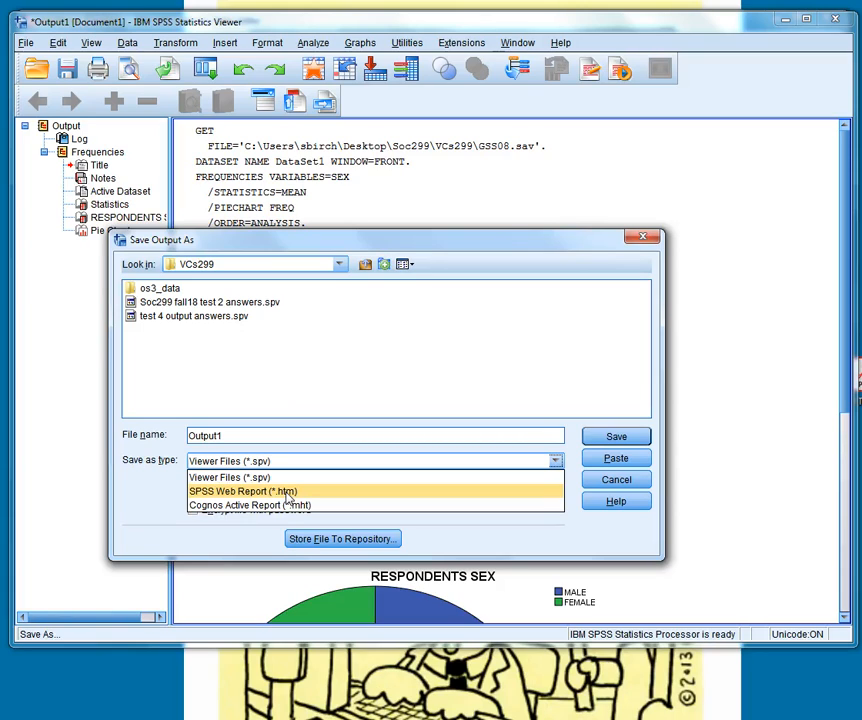
click(283, 476)
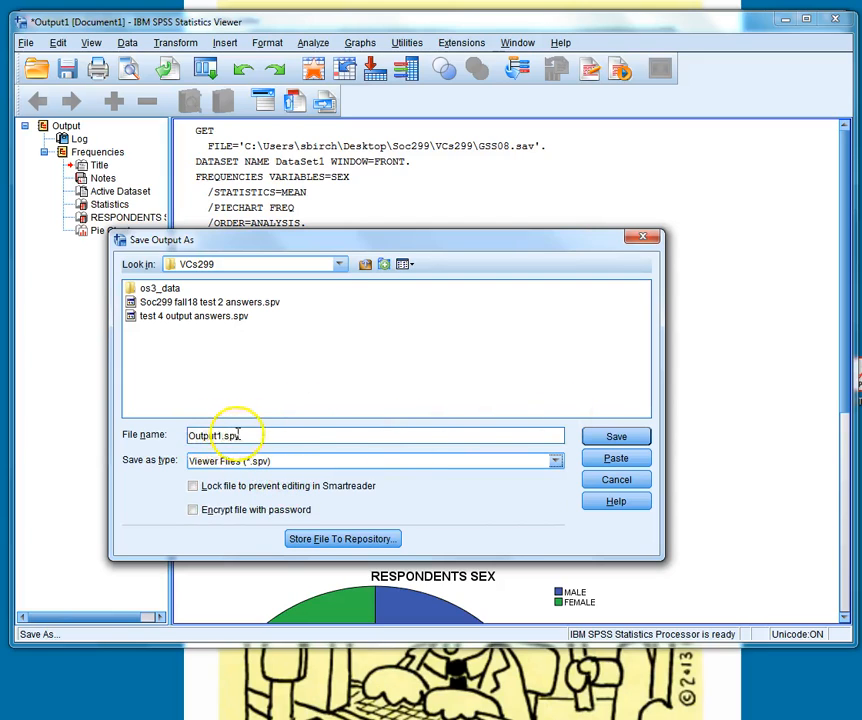
click(632, 441)
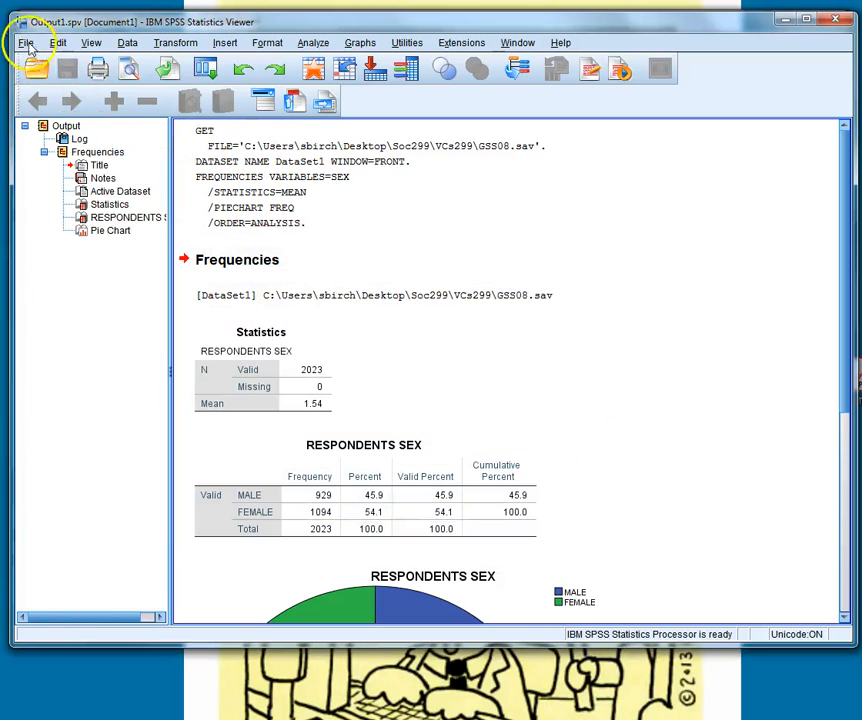
- Close the saved output window, try closing the GSS08.sav data editor and decline to exit SPSS
drag(588, 20, 580, 85)
click(792, 97)
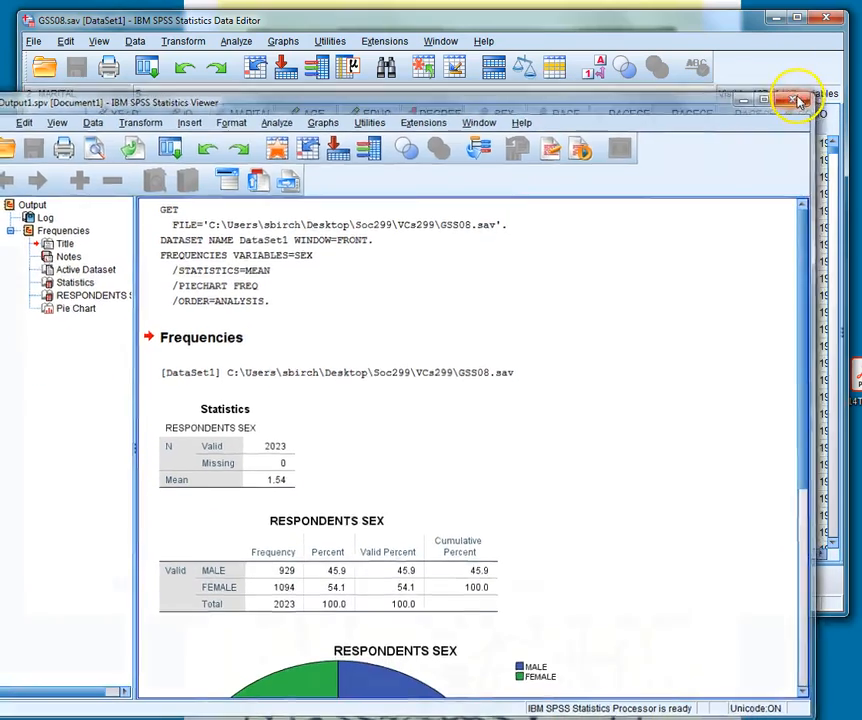
click(826, 18)
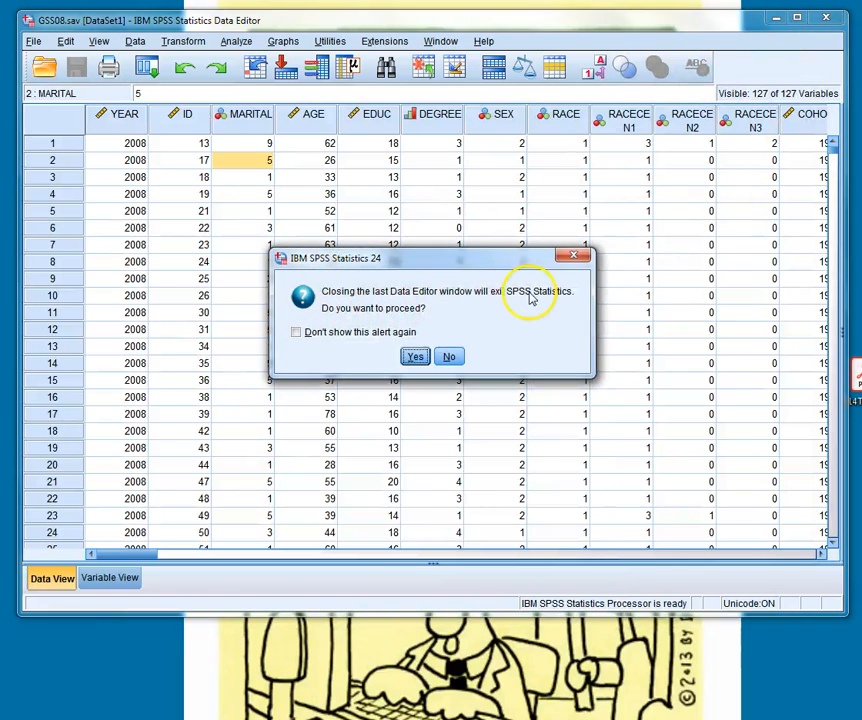
click(449, 357)
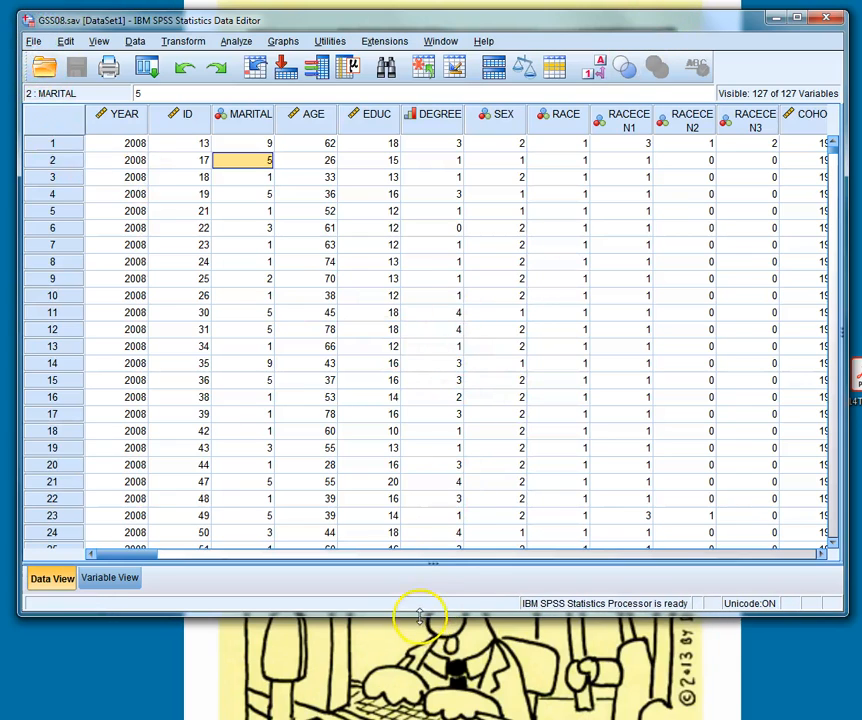
- Extend the GSS08.sav data editor window downward and browse to the Desktop for a data file to open
drag(418, 612, 406, 703)
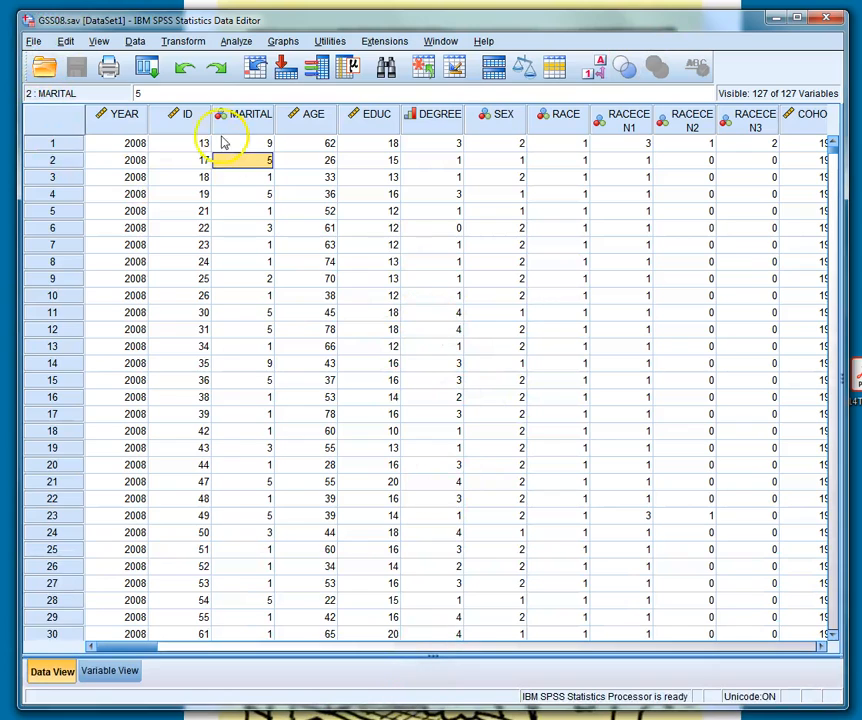
click(35, 41)
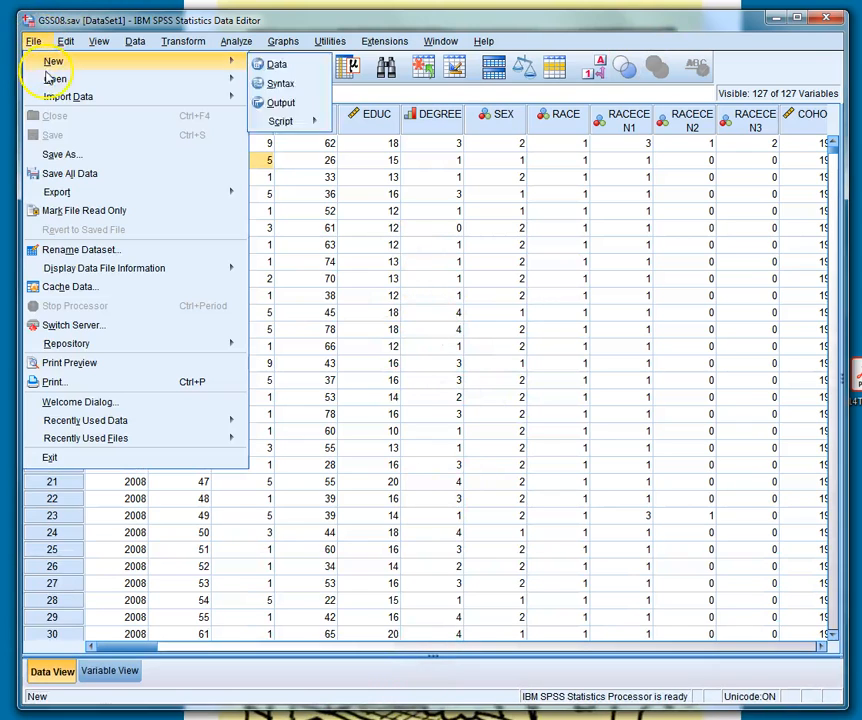
mouse_move(47, 81)
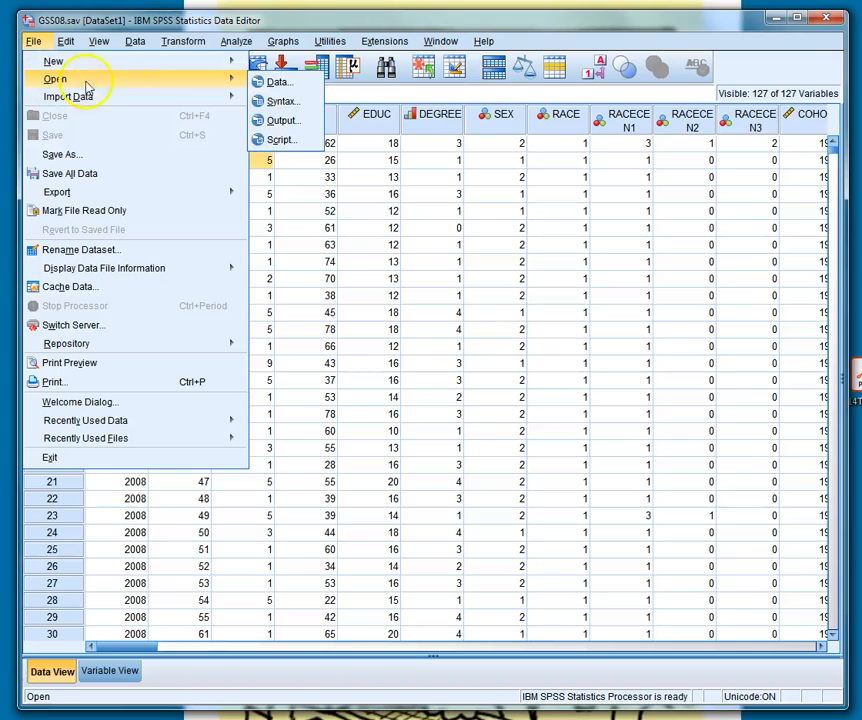
click(298, 85)
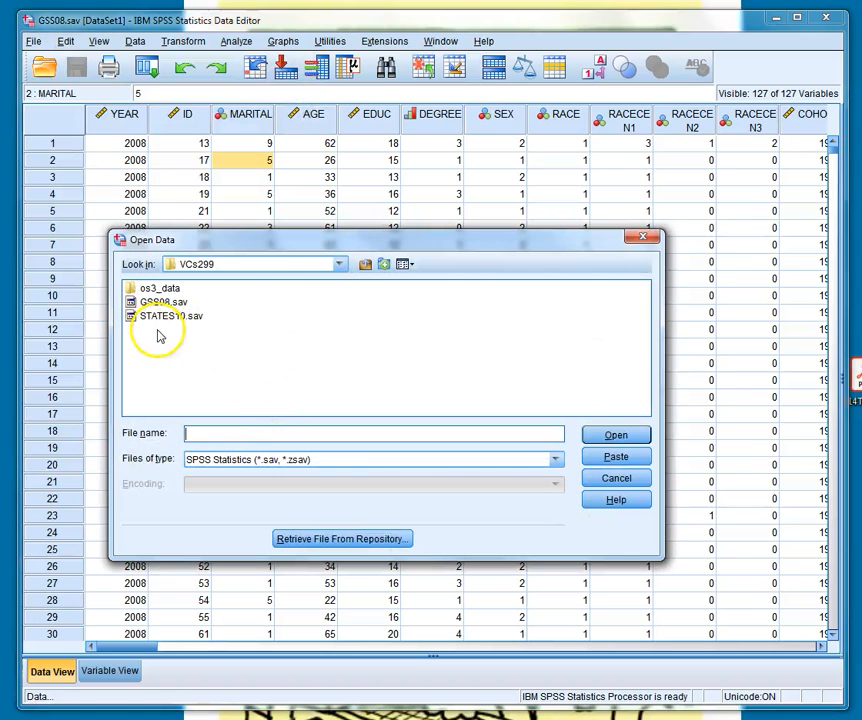
click(339, 264)
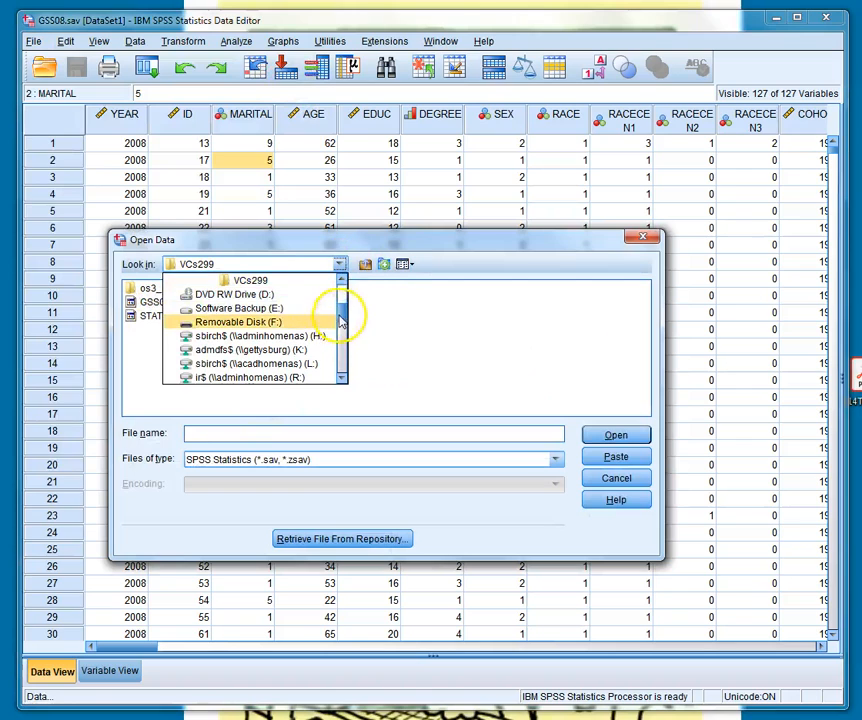
drag(339, 318, 275, 283)
click(205, 290)
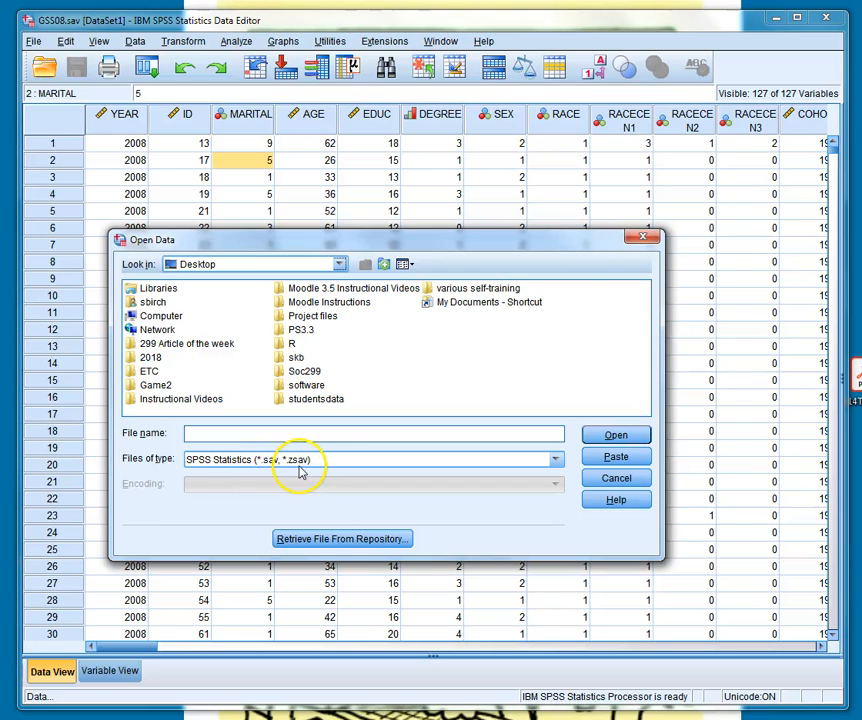
- Filter the data files to Excel (*.xls, *.xlsx, *.xlsm) and open Example for SPSS.xlsx from the Desktop
click(555, 460)
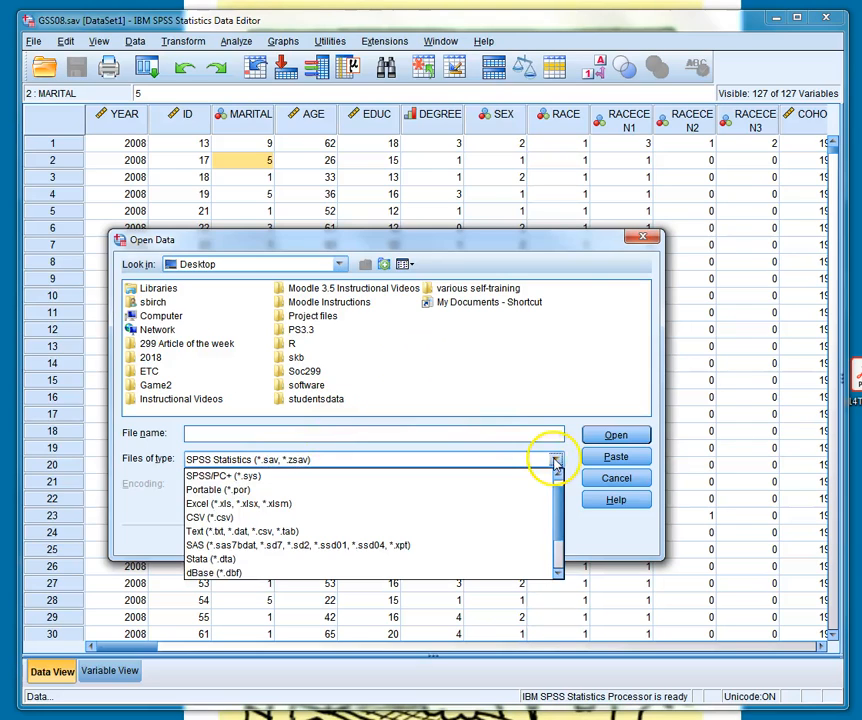
click(460, 503)
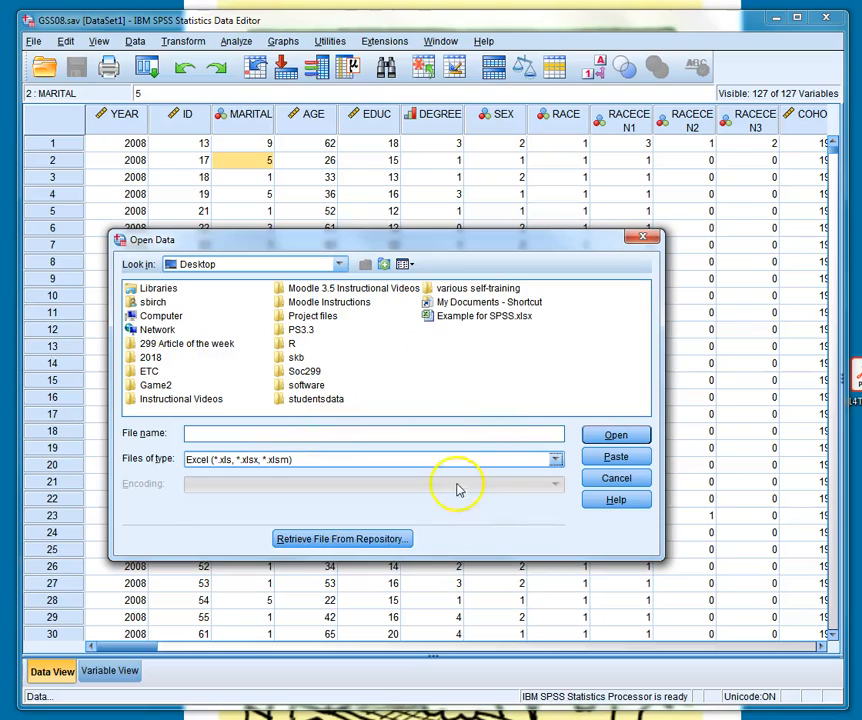
click(465, 316)
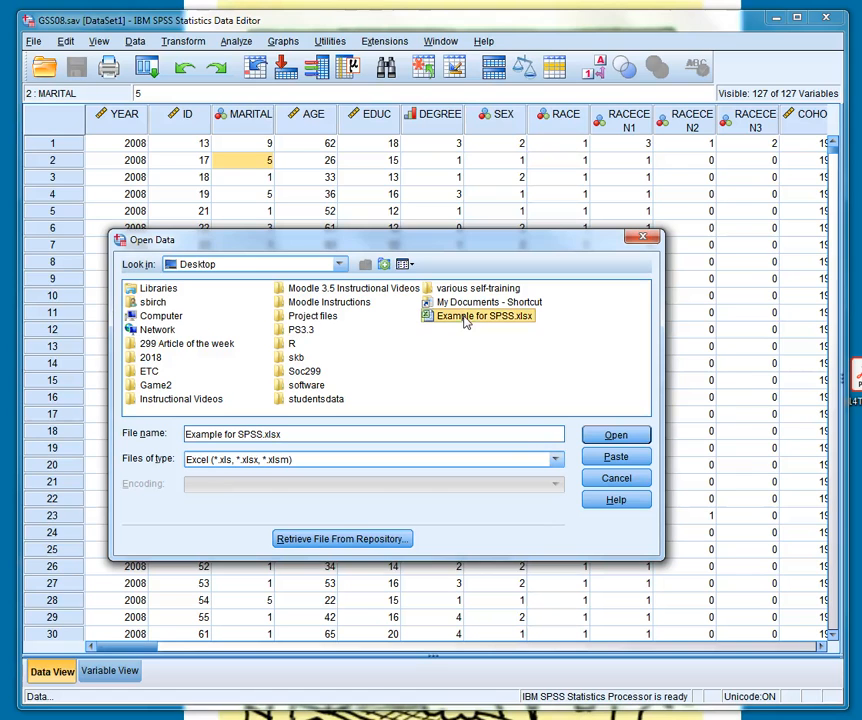
click(616, 436)
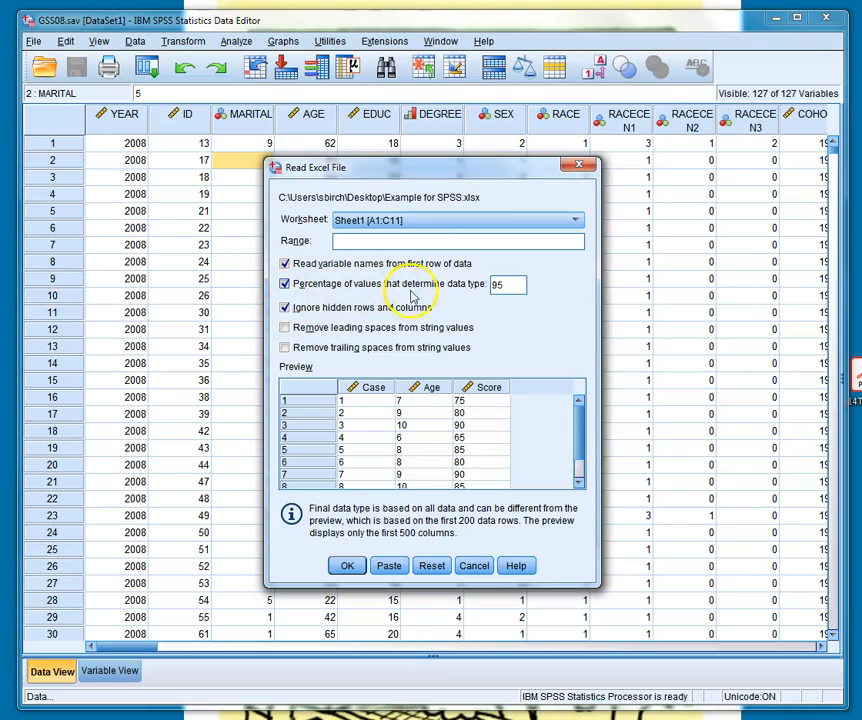
- Import Sheet1 of the Excel file with leading and trailing spaces removed from string values
double_click(505, 286)
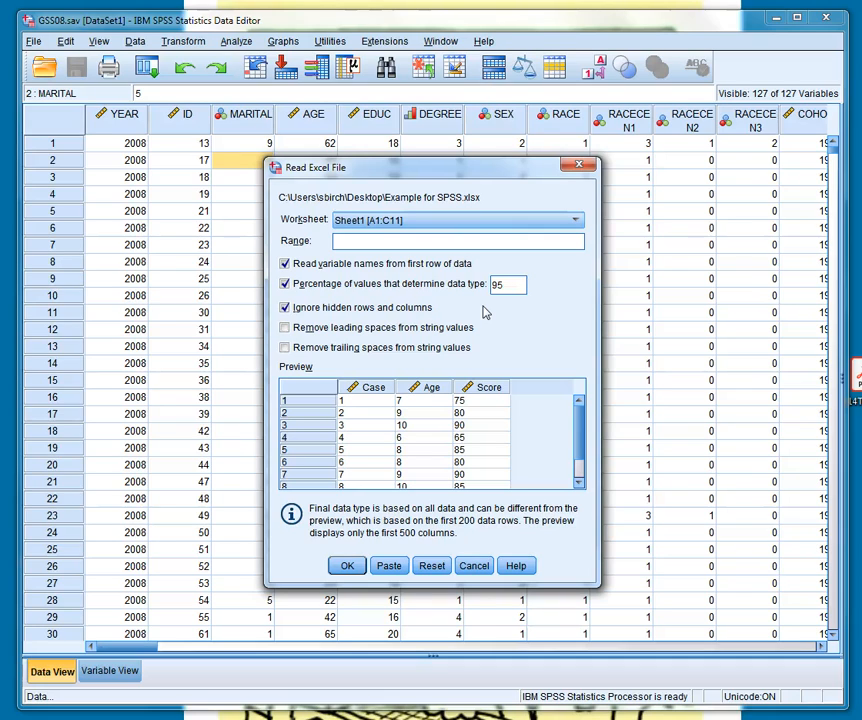
click(504, 284)
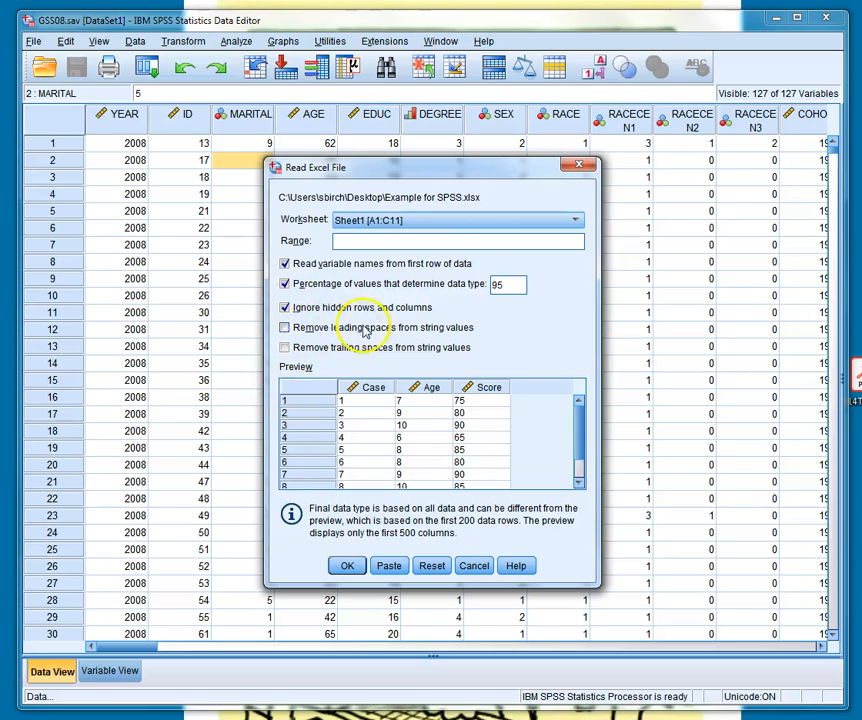
click(284, 328)
click(285, 347)
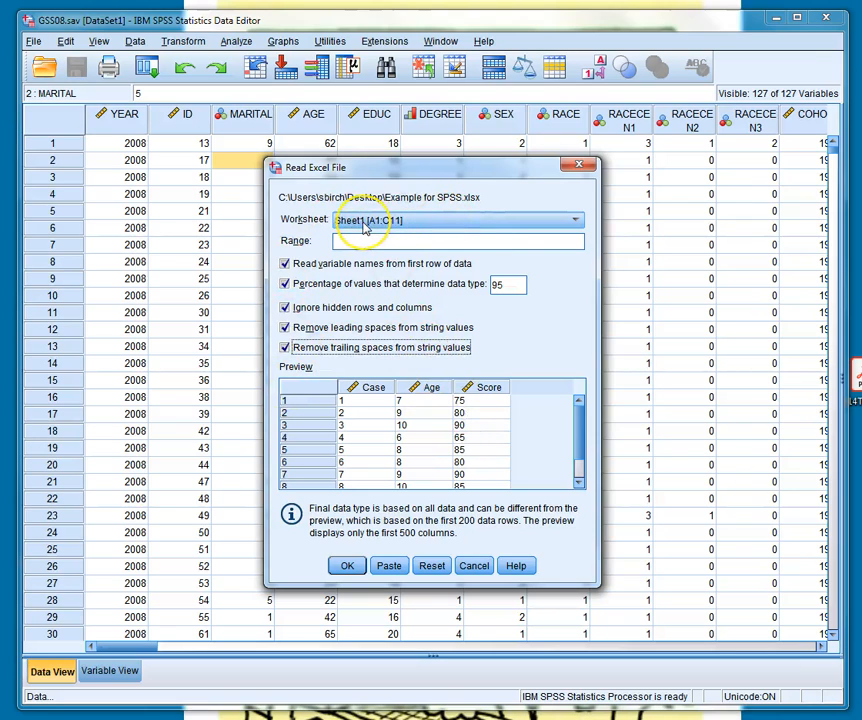
click(347, 568)
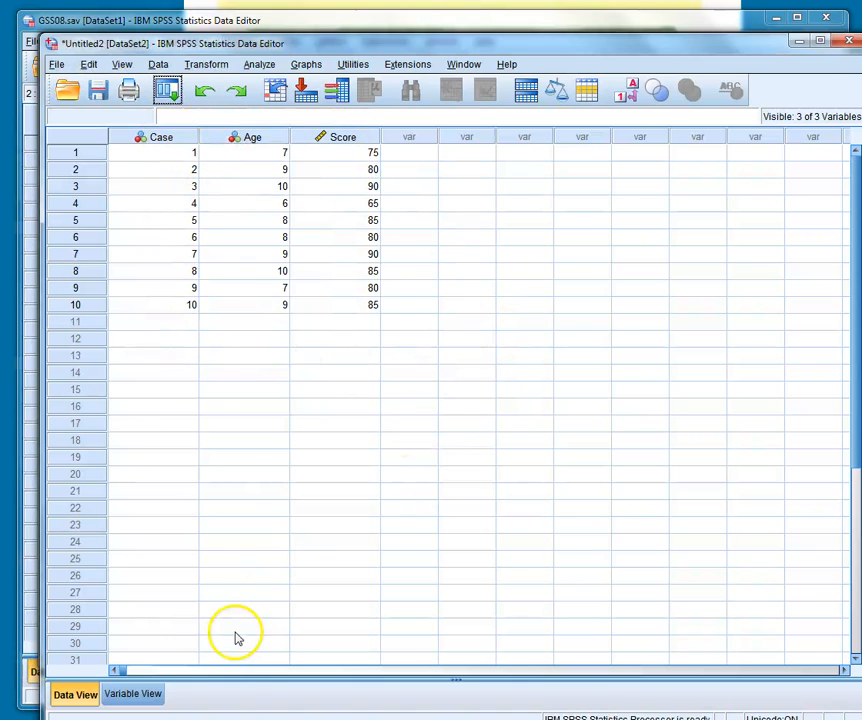
- Add a record in row 11 with Case 11, Age 6 and Score 70
click(188, 323)
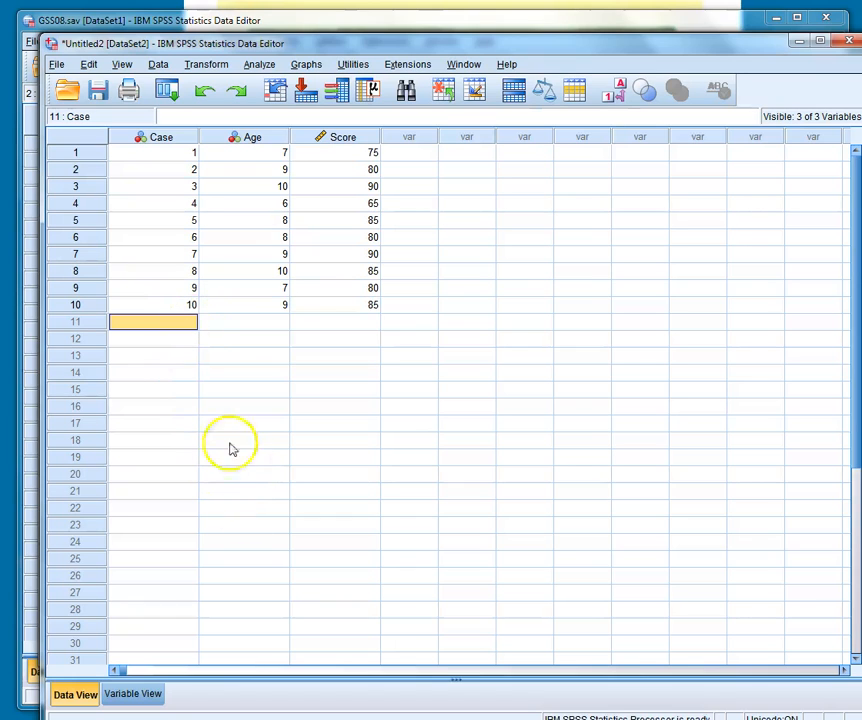
text(11)
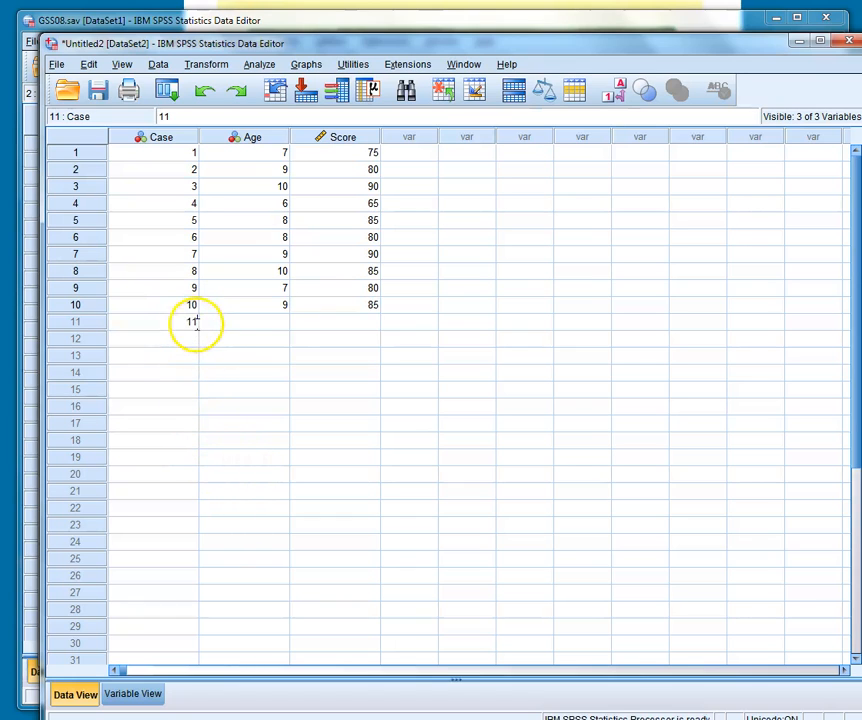
click(283, 323)
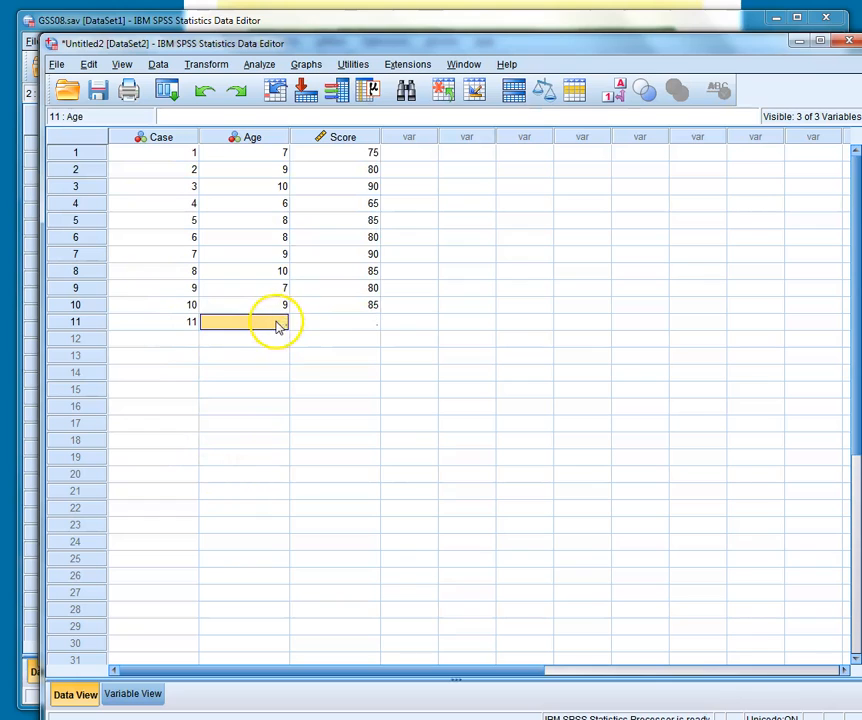
text(6)
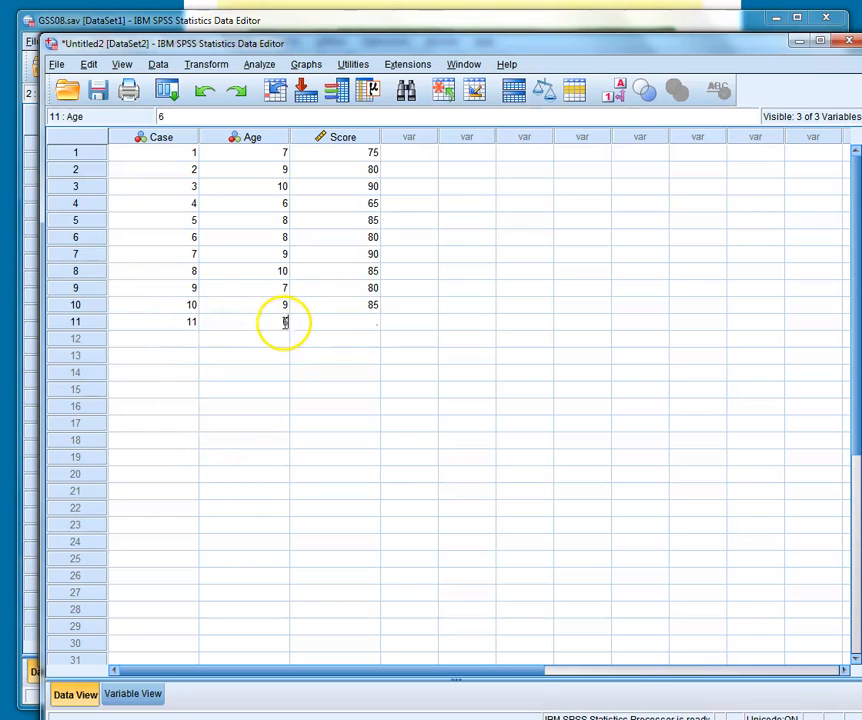
click(363, 330)
text(70)
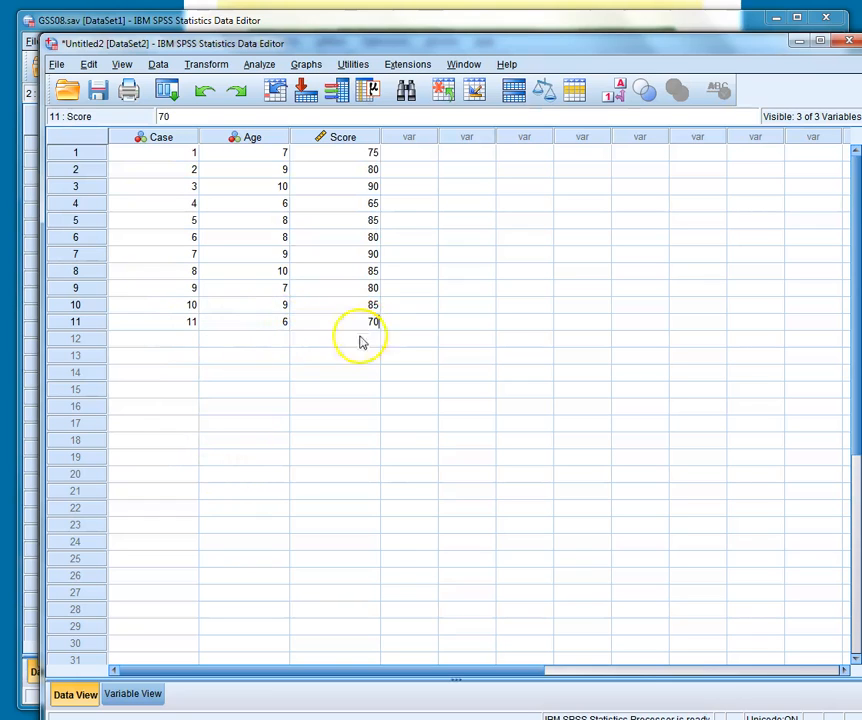
- Add a record in row 12 with Case 12, Age 8 and Score 75
click(194, 344)
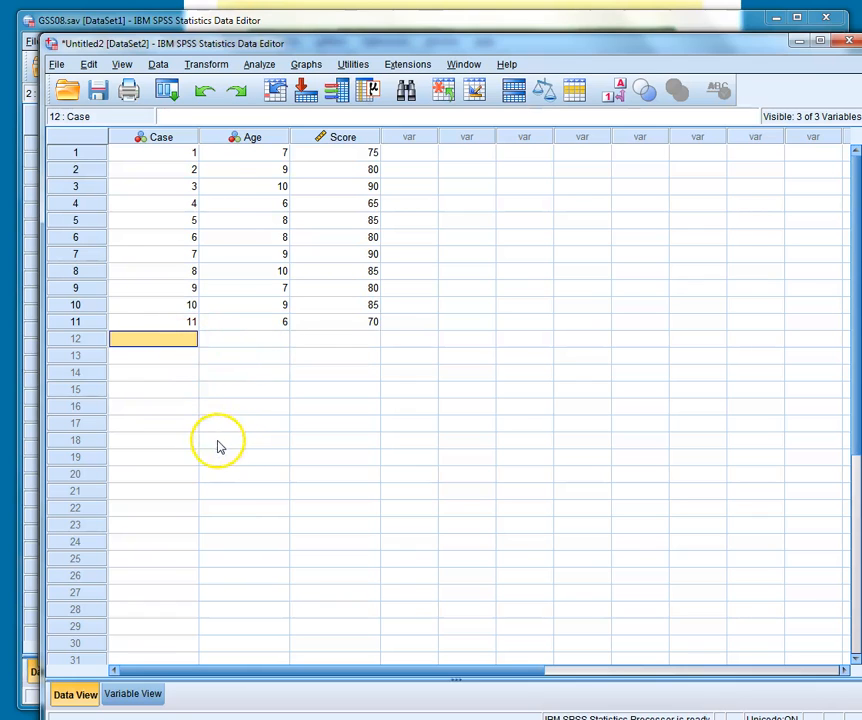
text(12)
click(283, 341)
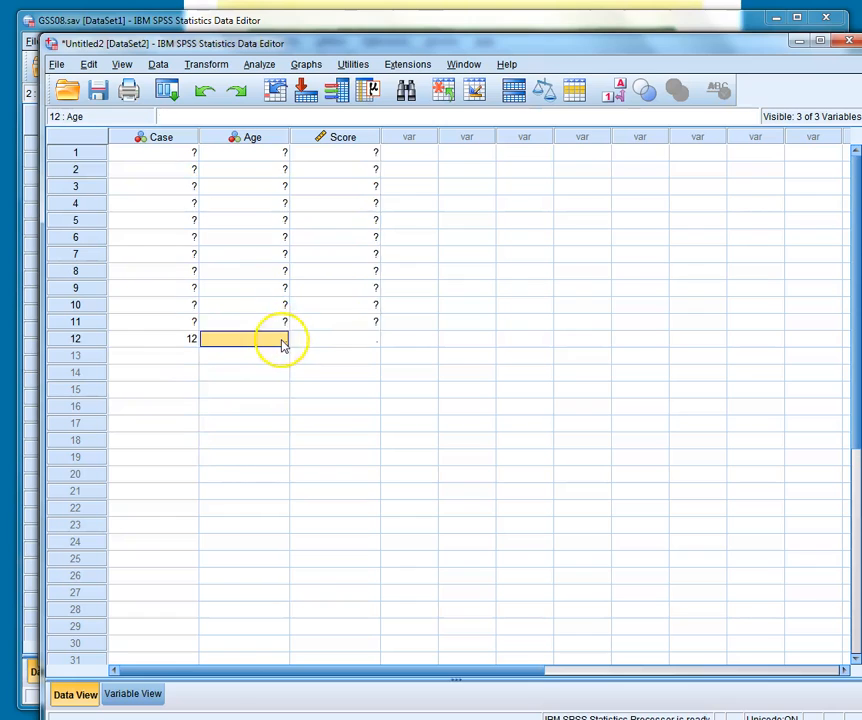
text(8)
click(366, 347)
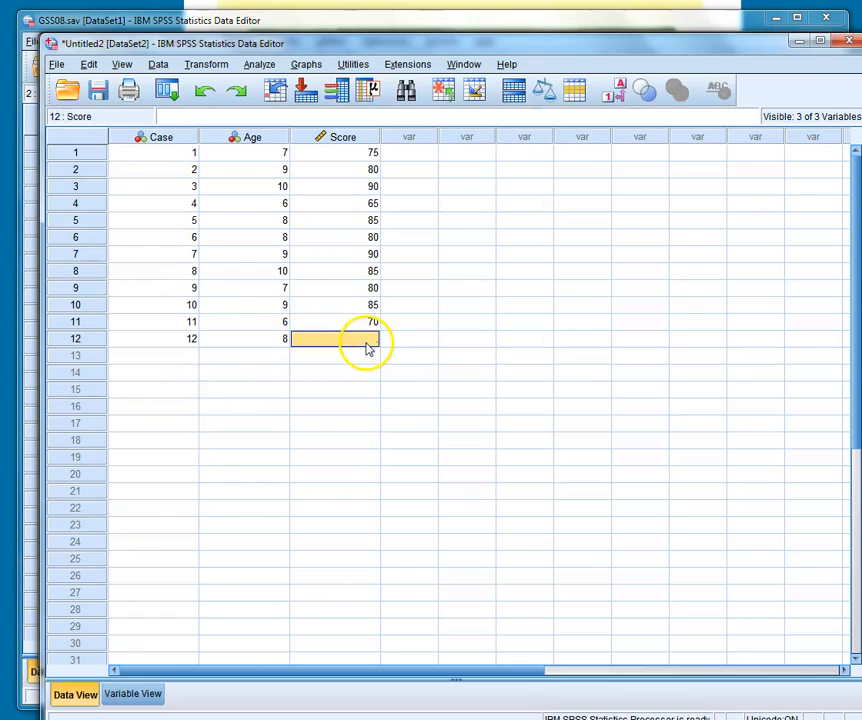
text(75)
click(490, 344)
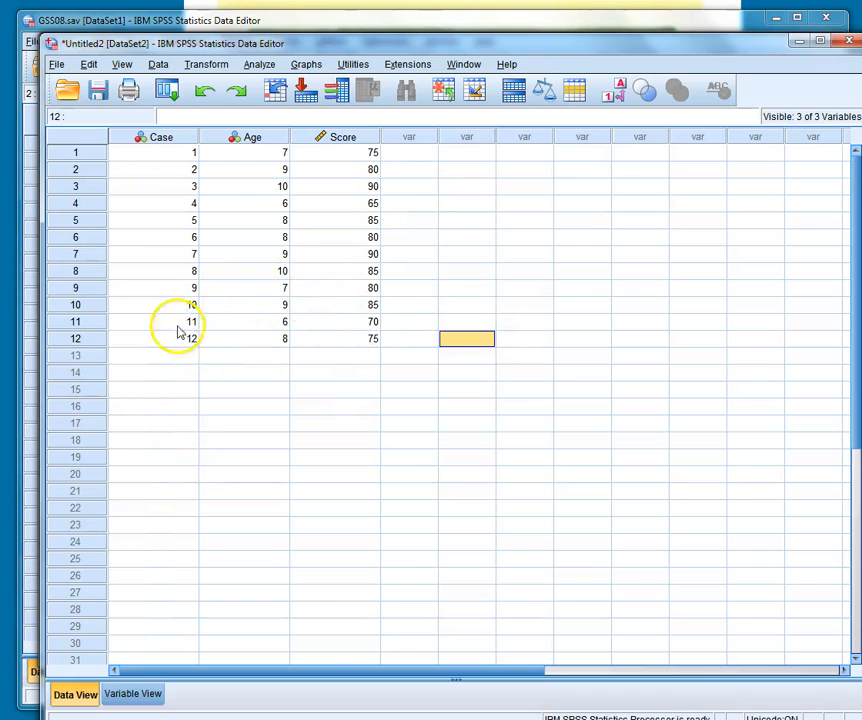
- Display the variable definitions of the imported dataset and move its window slightly lower on the screen
click(150, 696)
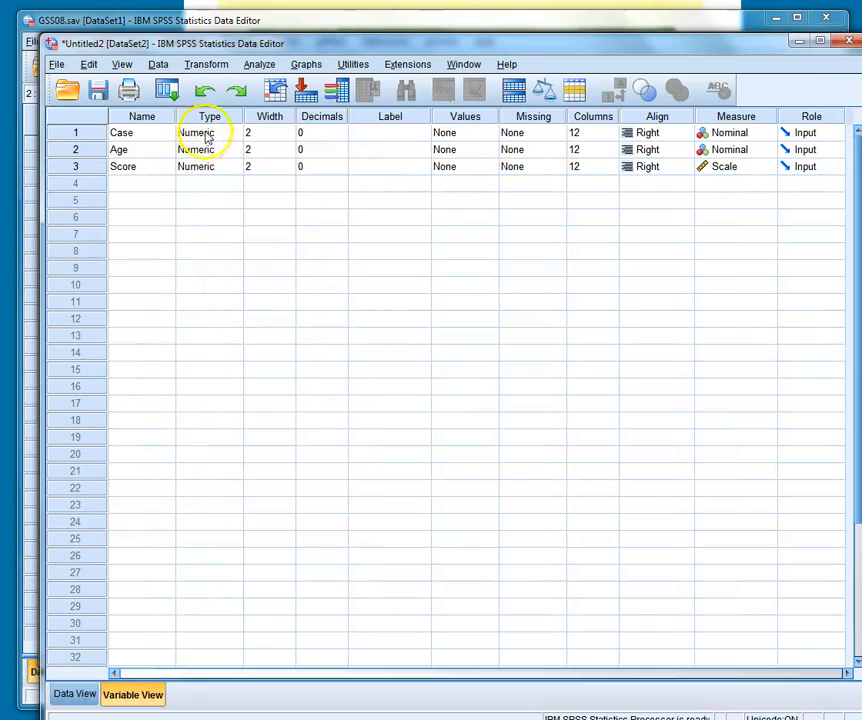
mouse_move(390, 42)
mouse_down()
mouse_move(389, 408)
mouse_move(386, 64)
mouse_up()
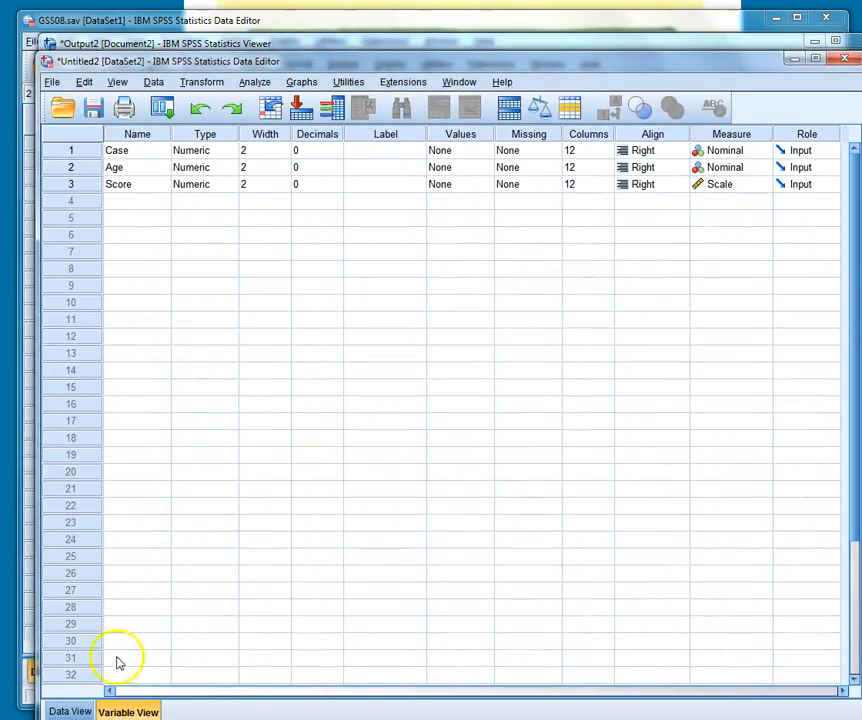
- Check the case records, return to the variable definitions, and label the Case variable "Case Identification"
click(70, 711)
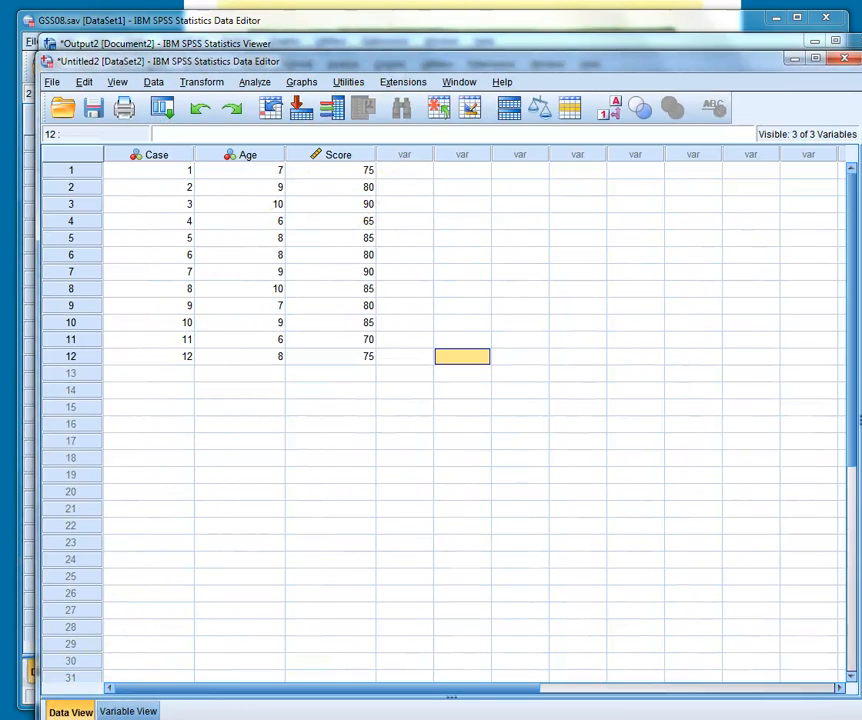
click(126, 711)
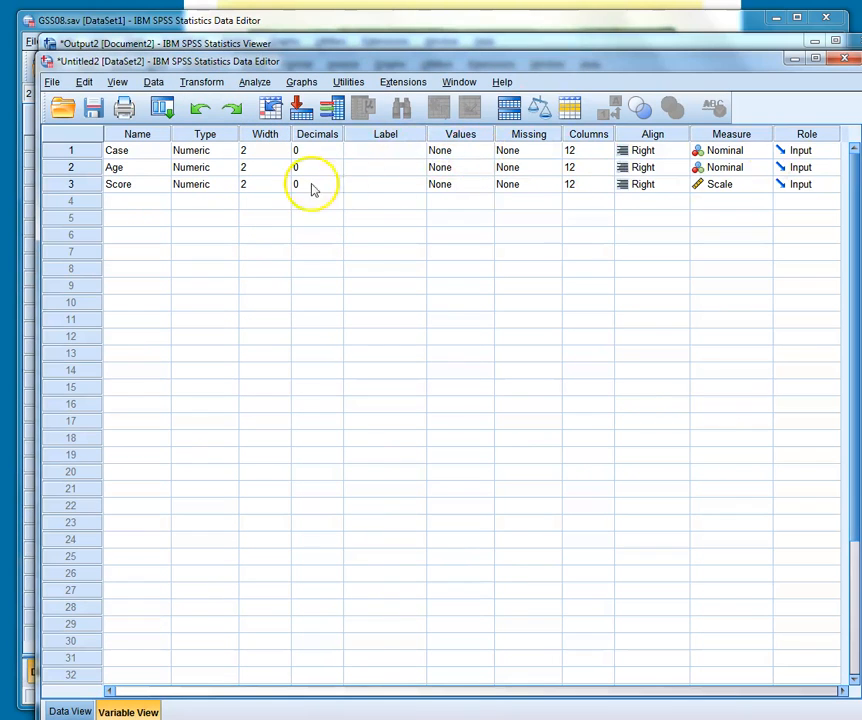
click(410, 156)
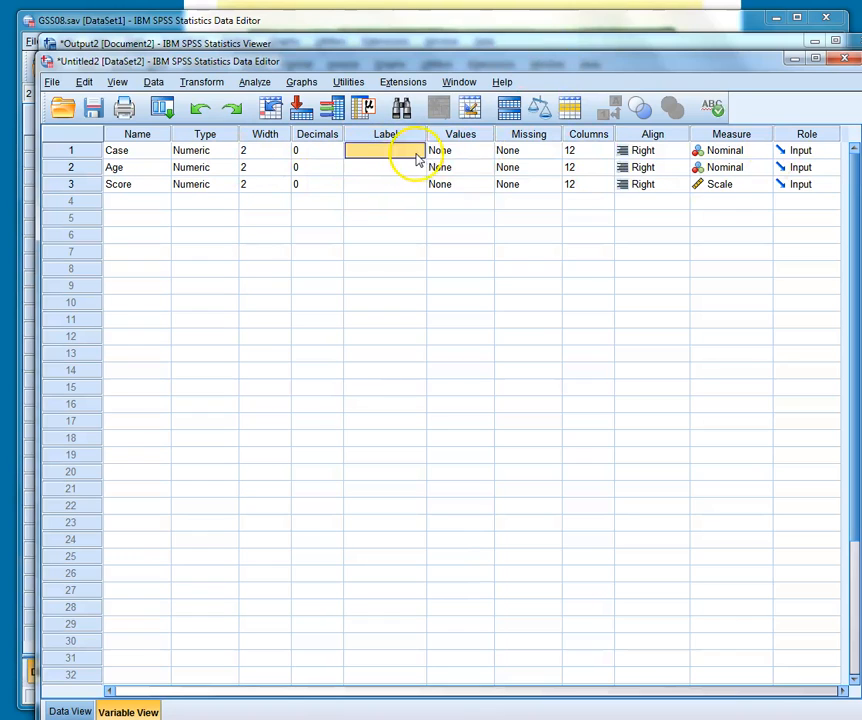
click(405, 152)
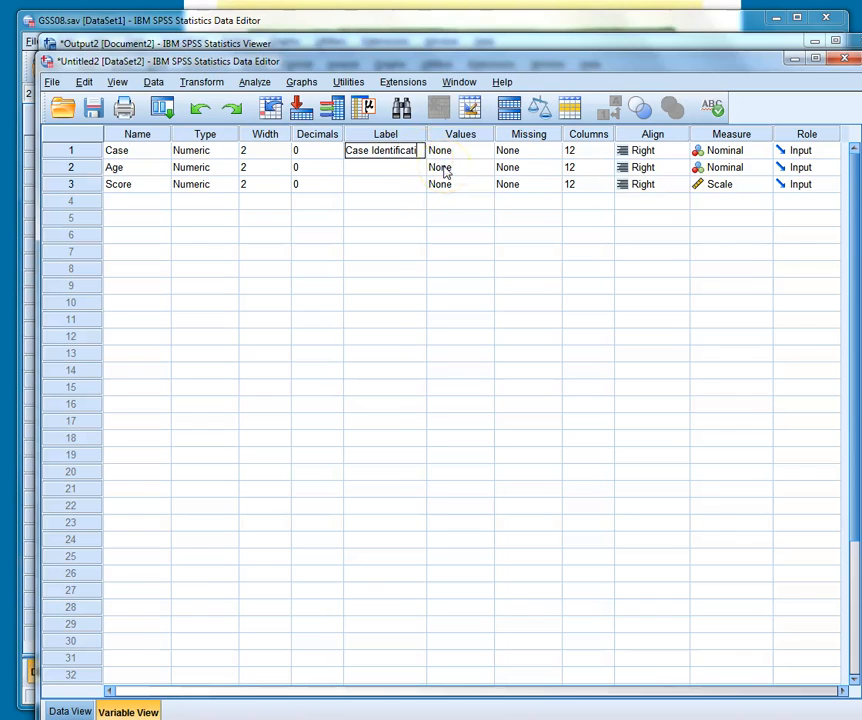
- Label the Age variable "Age" and give the Score variable a label beginning with "Spatial Analysis"
click(397, 172)
text(Age)
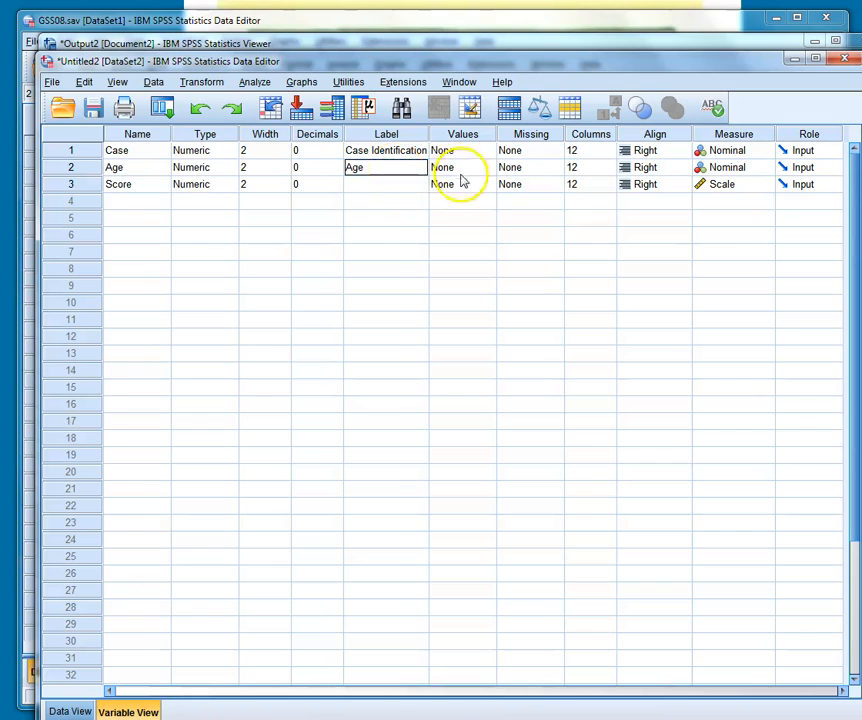
click(410, 189)
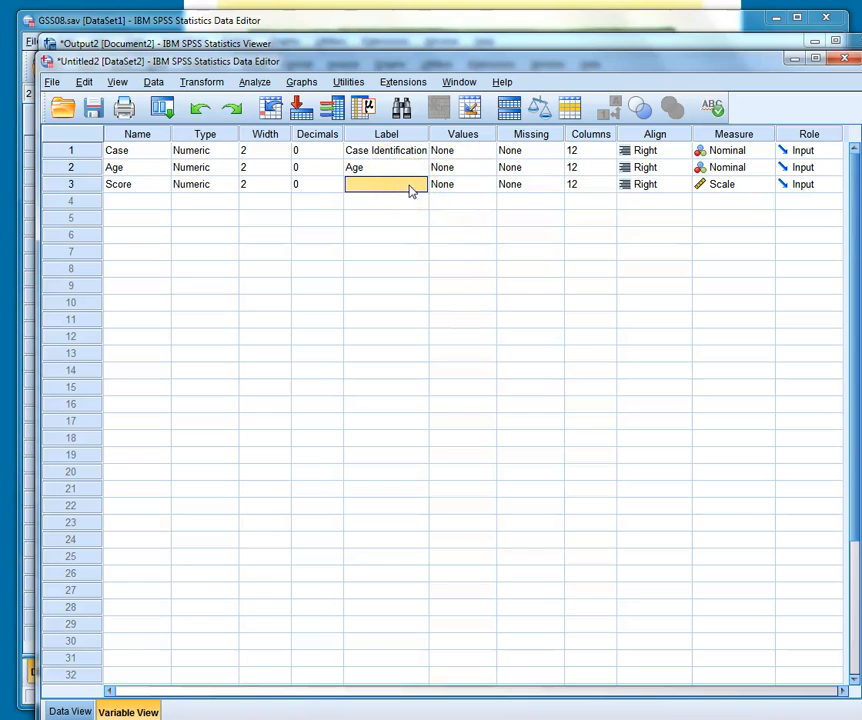
text(Spatial Analysis...)
click(459, 238)
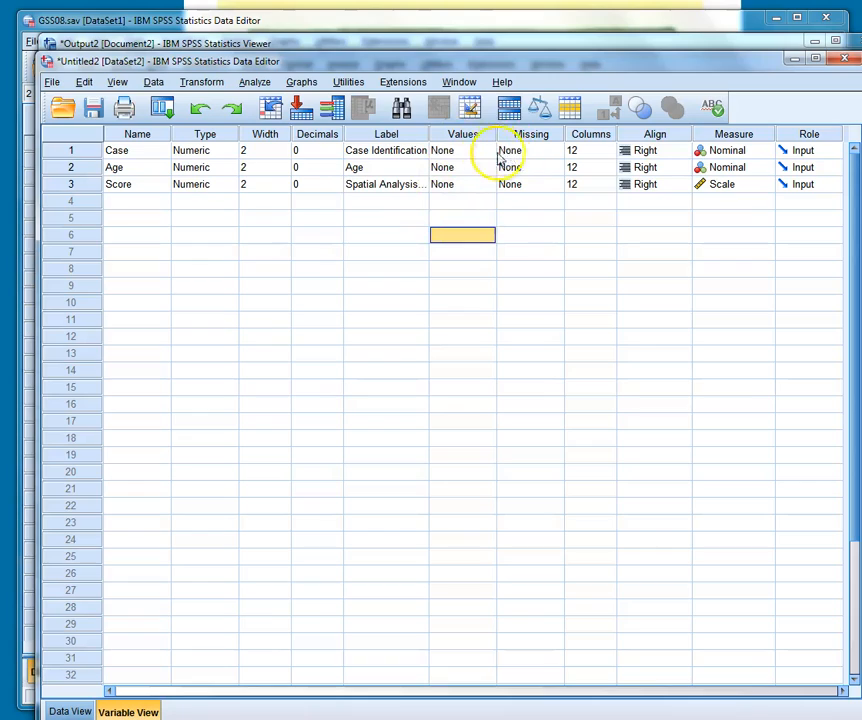
- Move the imported dataset's window slightly higher on the screen and display its case records
mouse_move(558, 62)
mouse_down()
mouse_move(543, 298)
mouse_move(574, 96)
mouse_move(562, 52)
mouse_move(544, 56)
mouse_up()
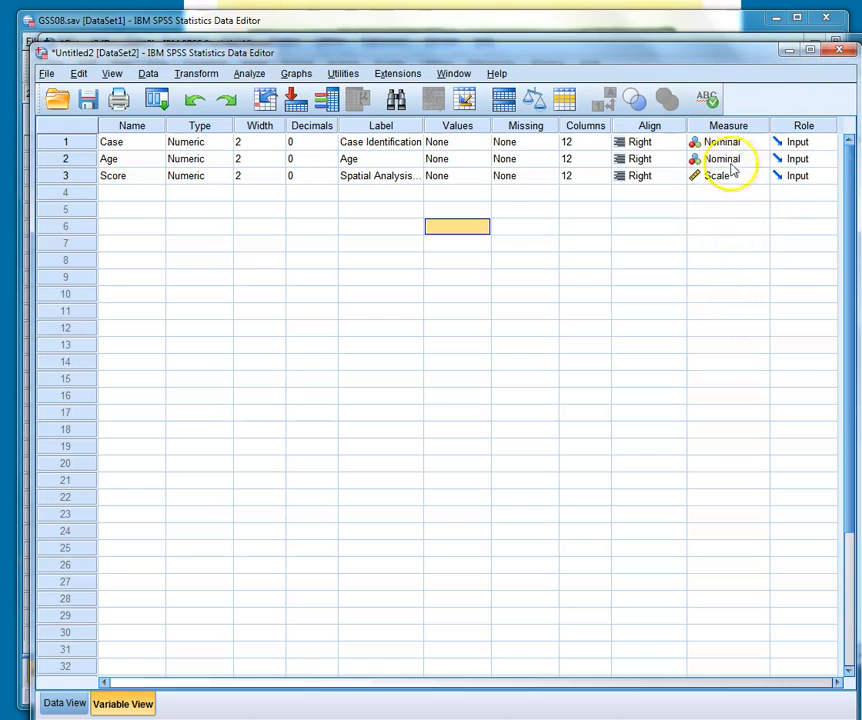
click(66, 704)
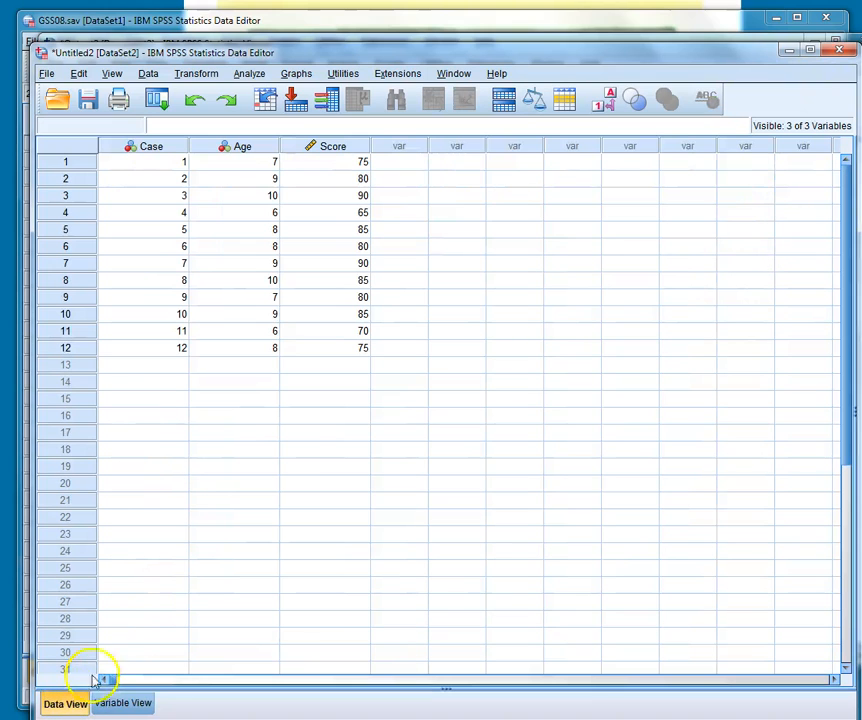